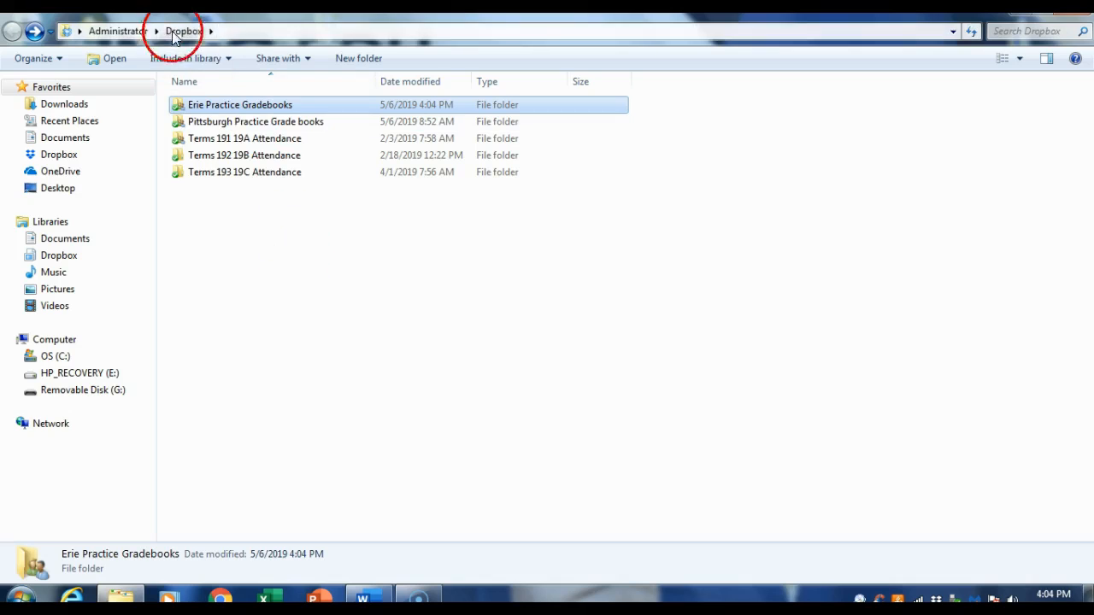
Step: Open the Practice workbook from the Erie Practice Gradebooks folder and unlock it with the file password
double_click(198, 109)
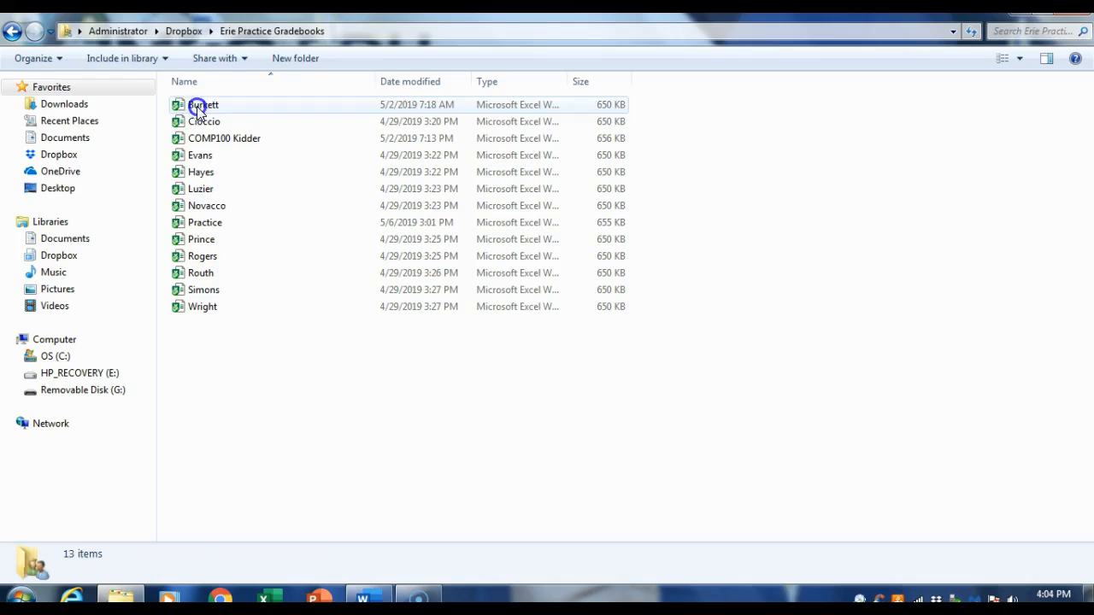
left_click(194, 226)
double_click(194, 226)
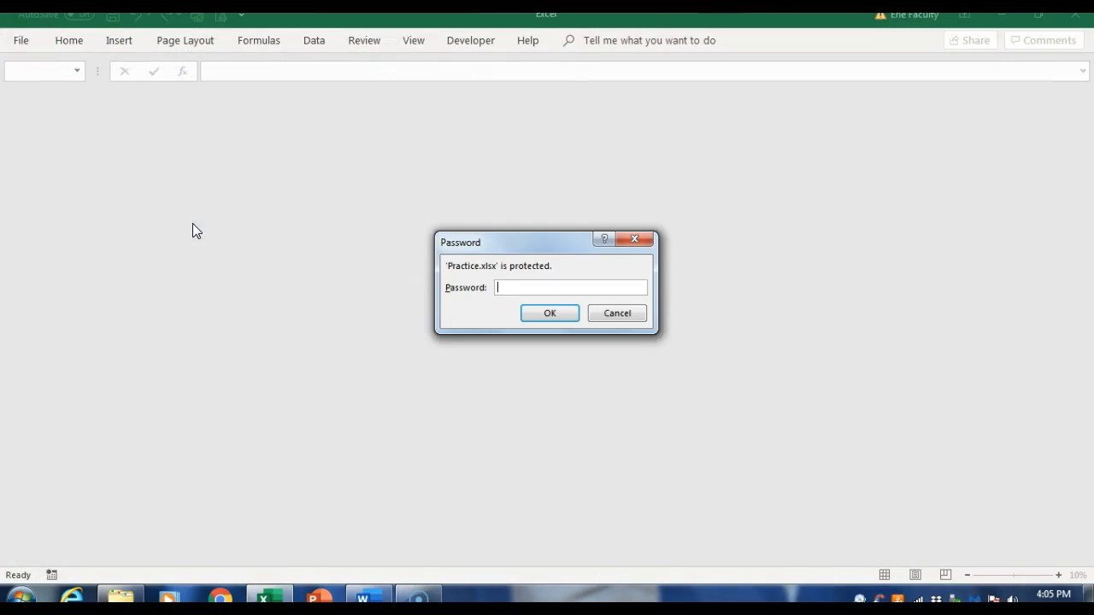
left_click(511, 288)
type("********")
key("Return")
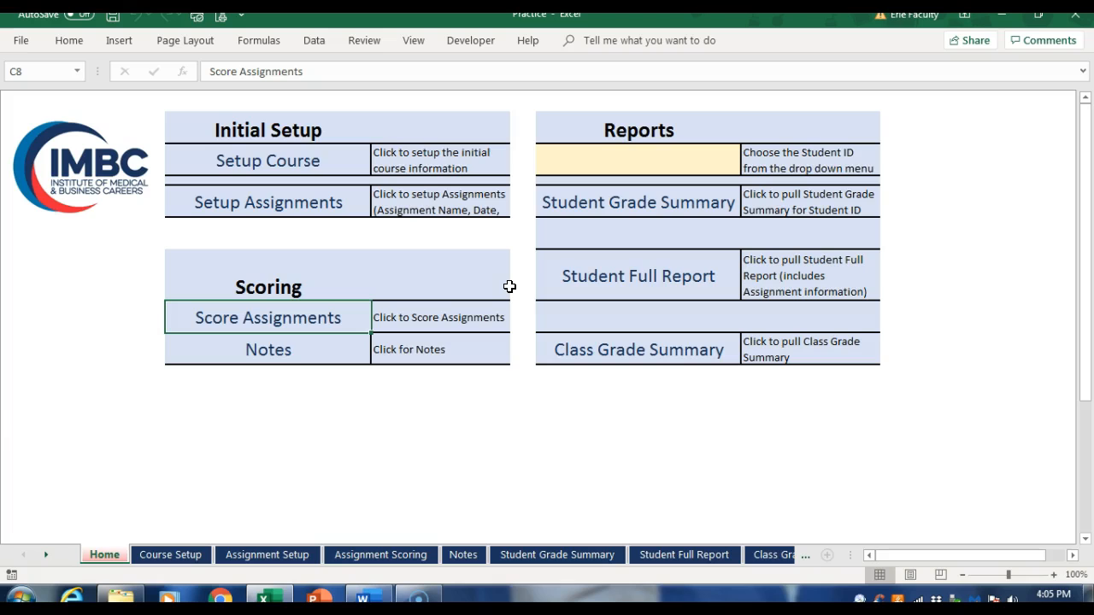
Step: Review the course details, category weights and student roster in the course setup, and return to the Home sheet
left_click(231, 164)
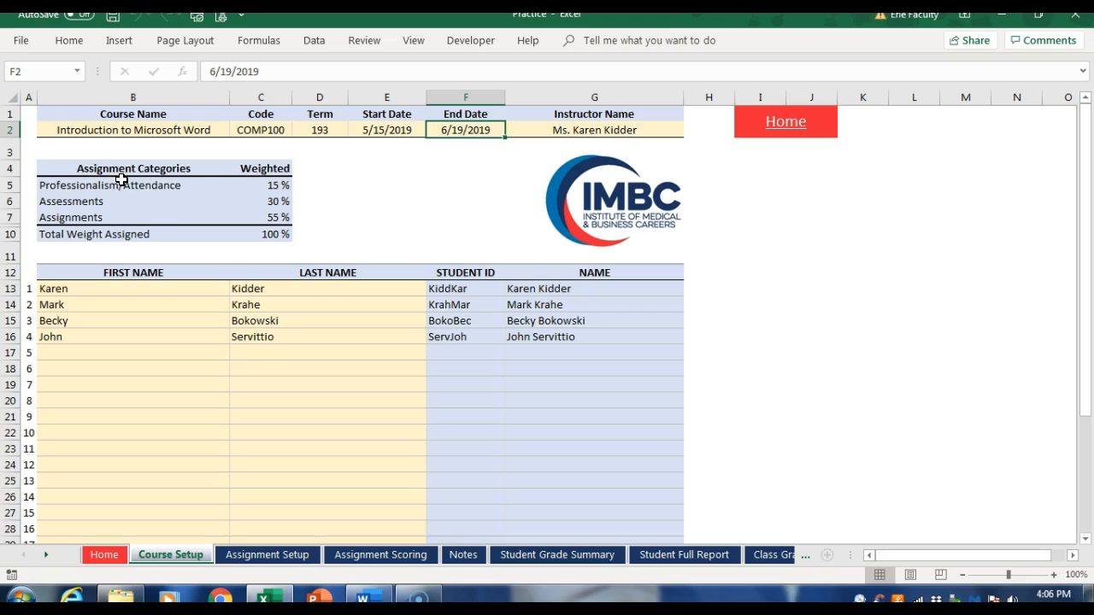
left_click(786, 129)
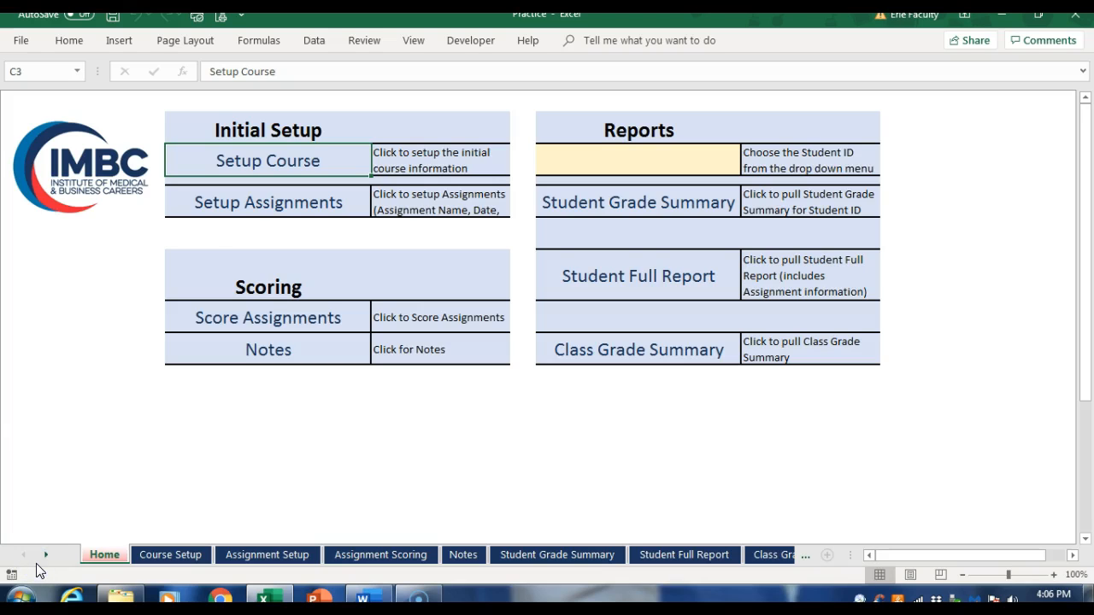
Step: In the assignment setup, add an assessment named "Week 2: Test" in the first empty Assessments row
left_click(238, 211)
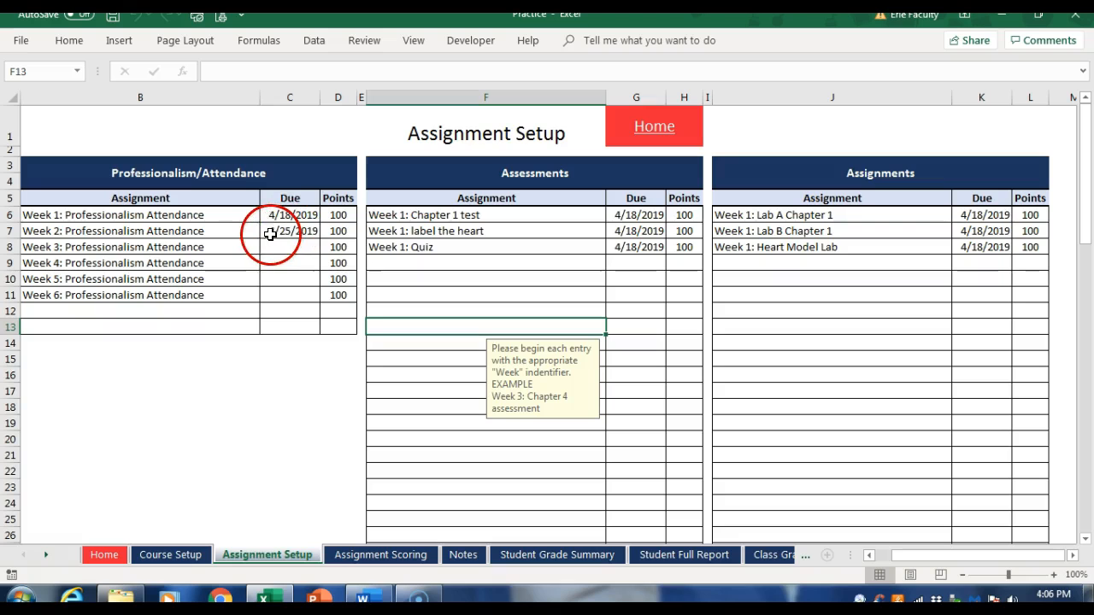
left_click(381, 264)
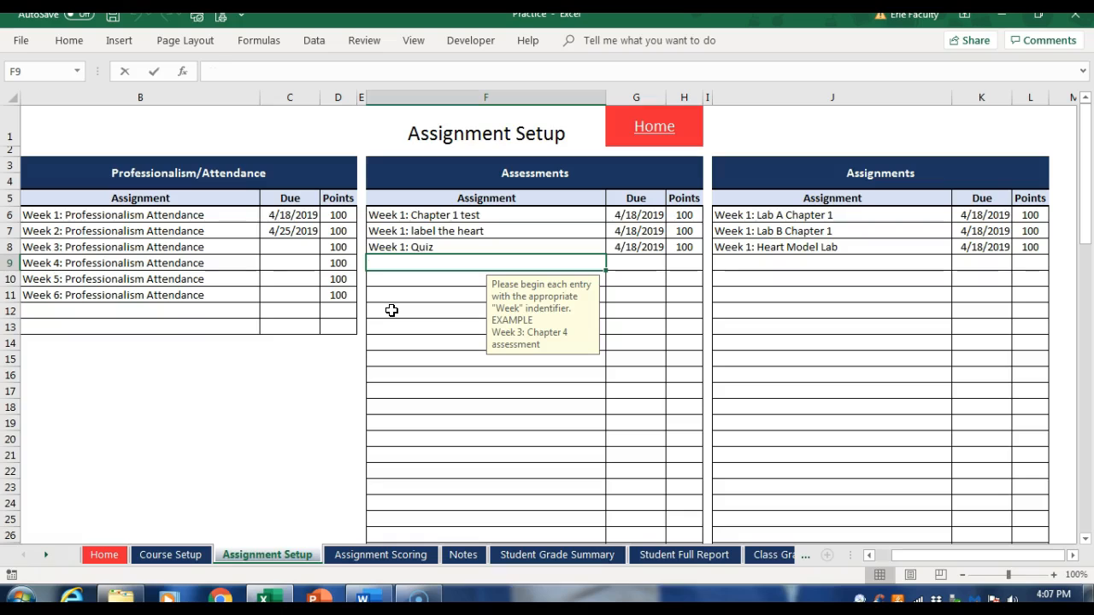
type("Week 2: Test")
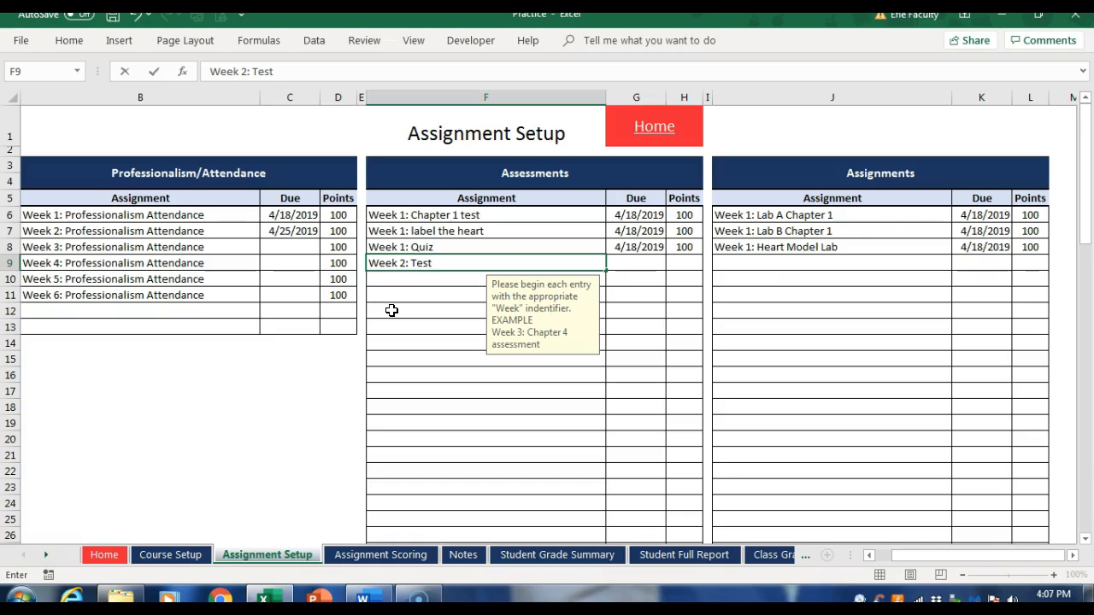
Step: Give the Week 2: Test assessment a due date of 5/2/2019 and 100 points
key("Tab")
type("5/")
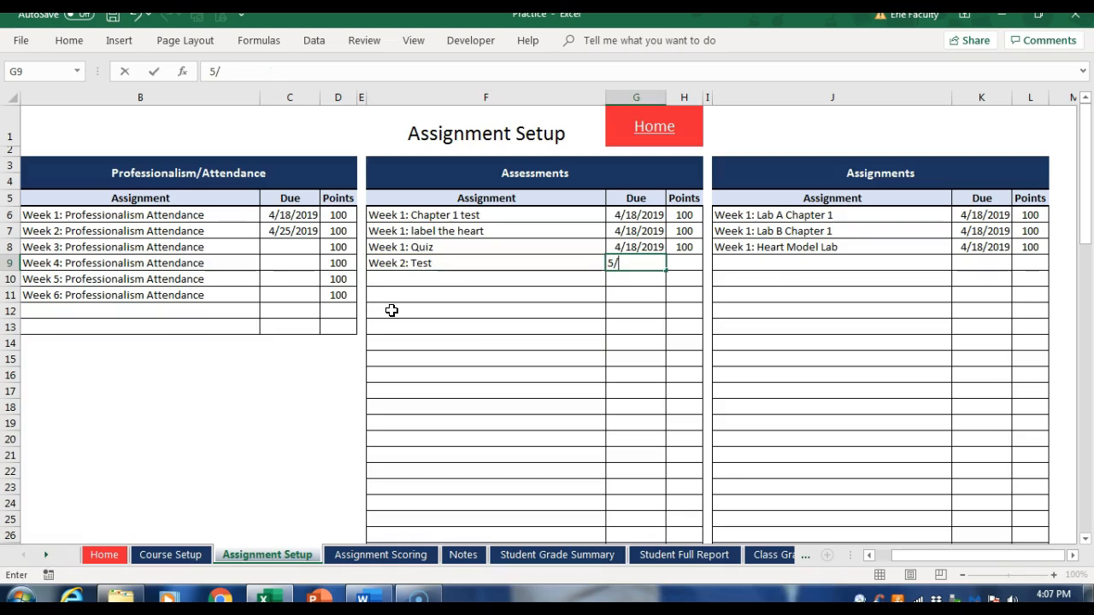
type("2/2019")
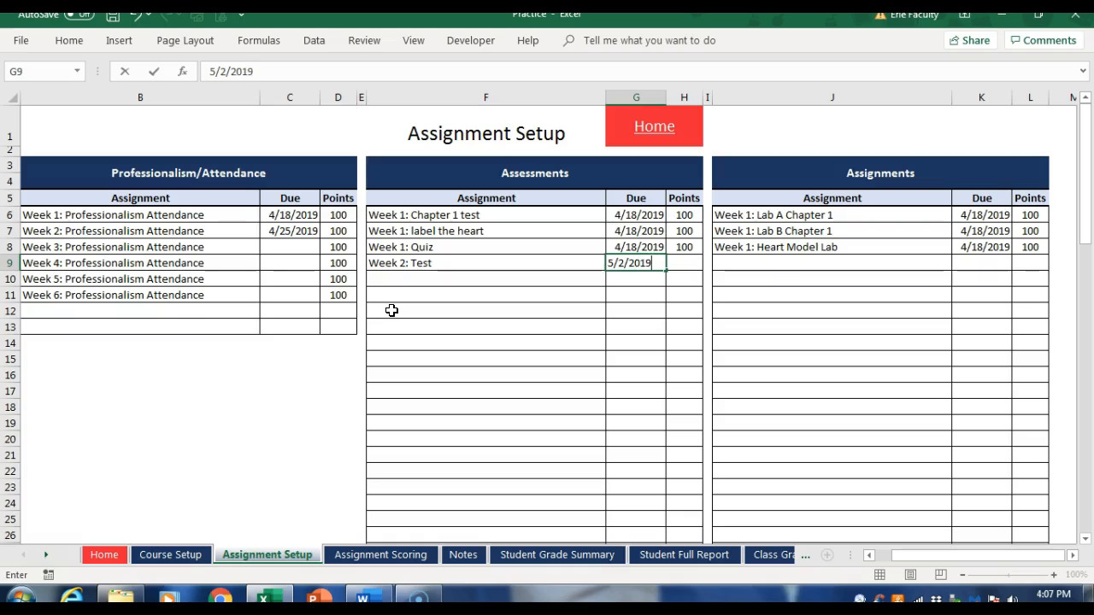
key("Tab")
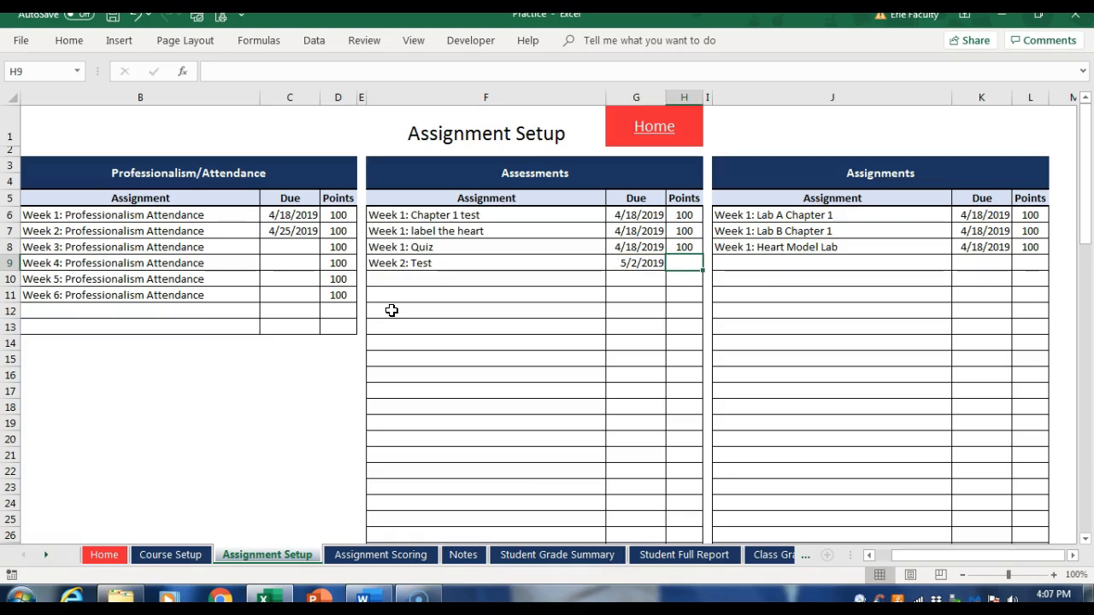
type("100")
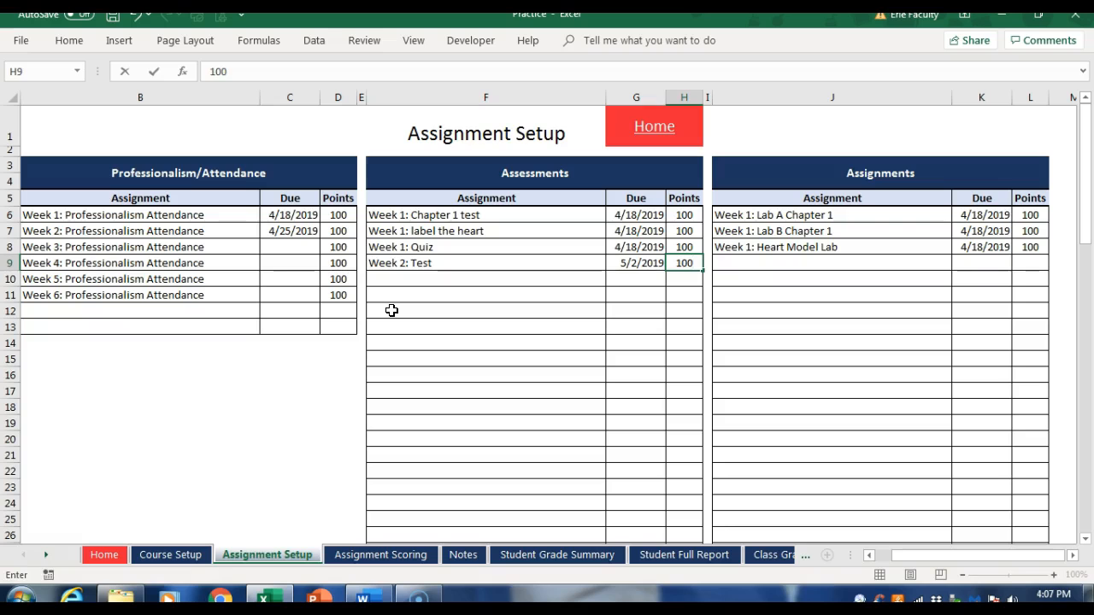
key("Return")
left_click(403, 277)
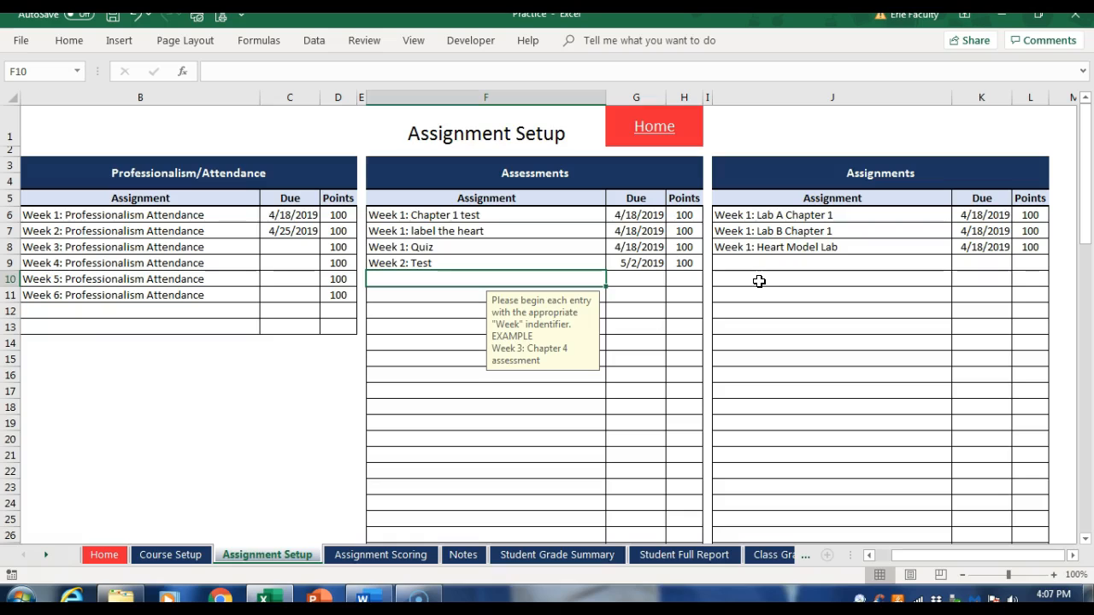
Step: On the Assignment Scoring sheet, enter Week 2: Test scores of 100, 100, 95 and 85 for the four students in order
left_click(653, 130)
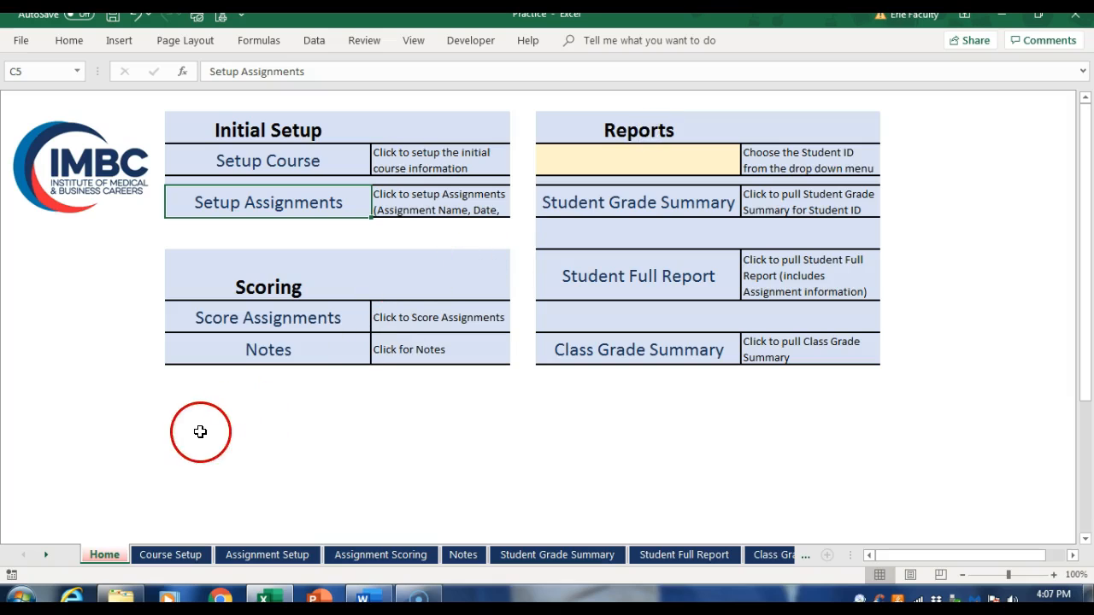
left_click(276, 327)
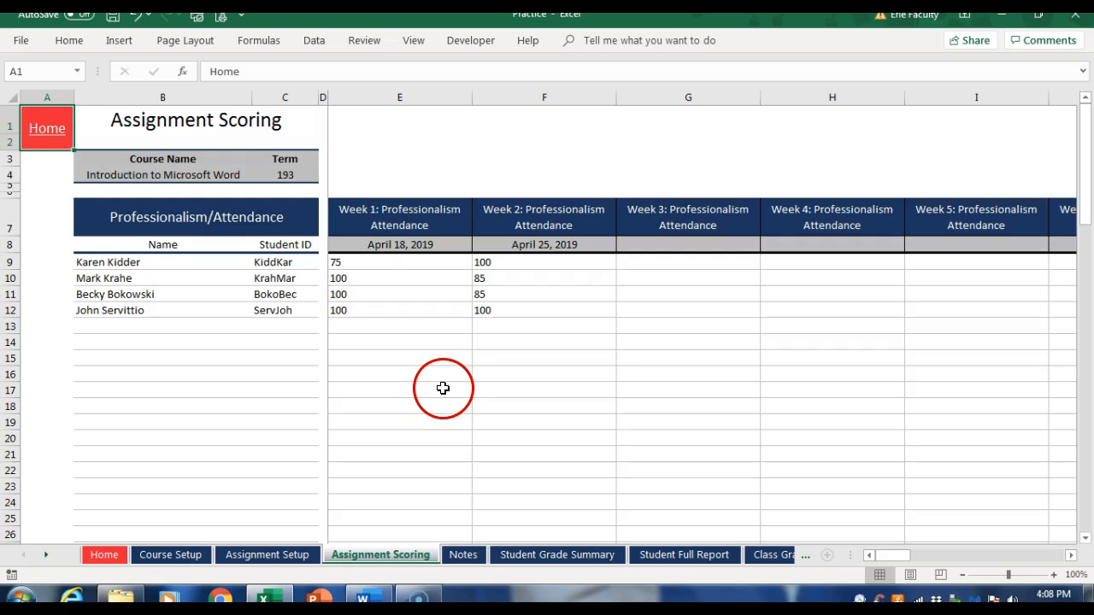
scroll(435, 385, "down", 2)
scroll(435, 385, "down", 8)
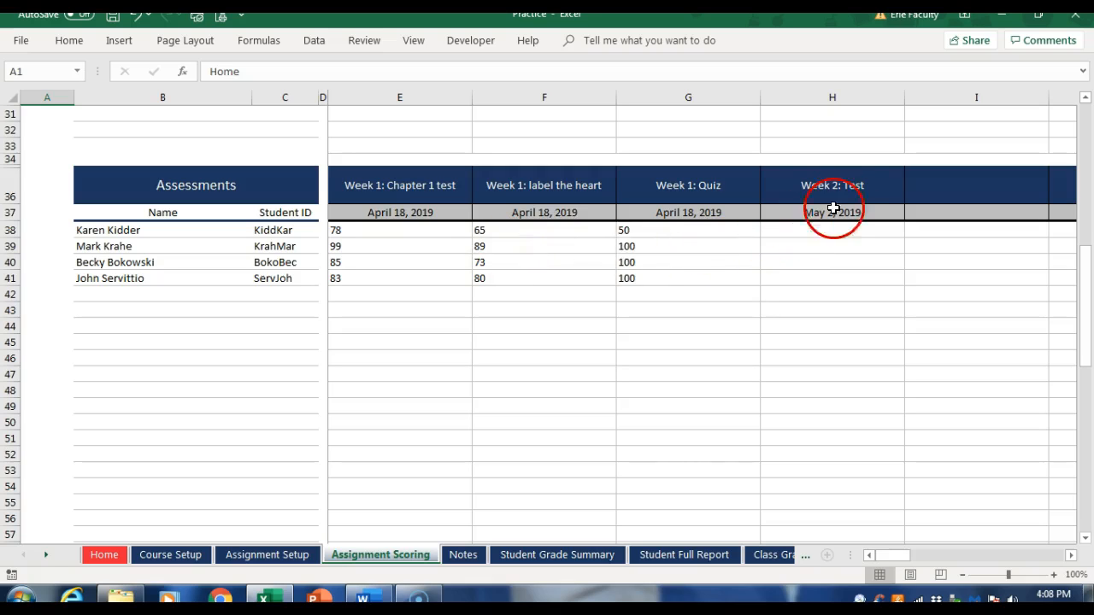
left_click(791, 230)
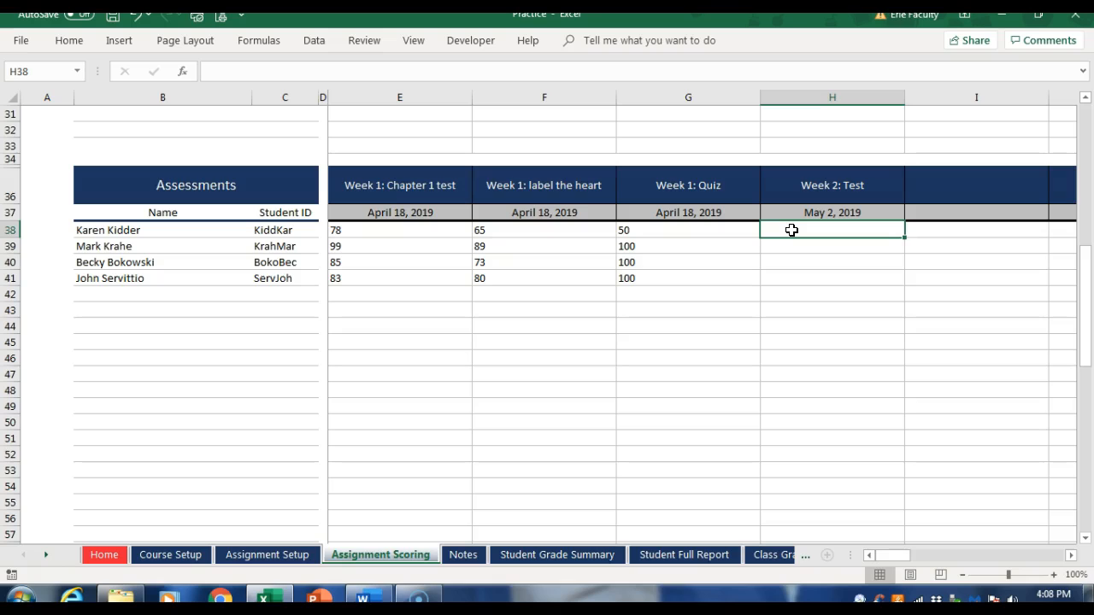
type("100")
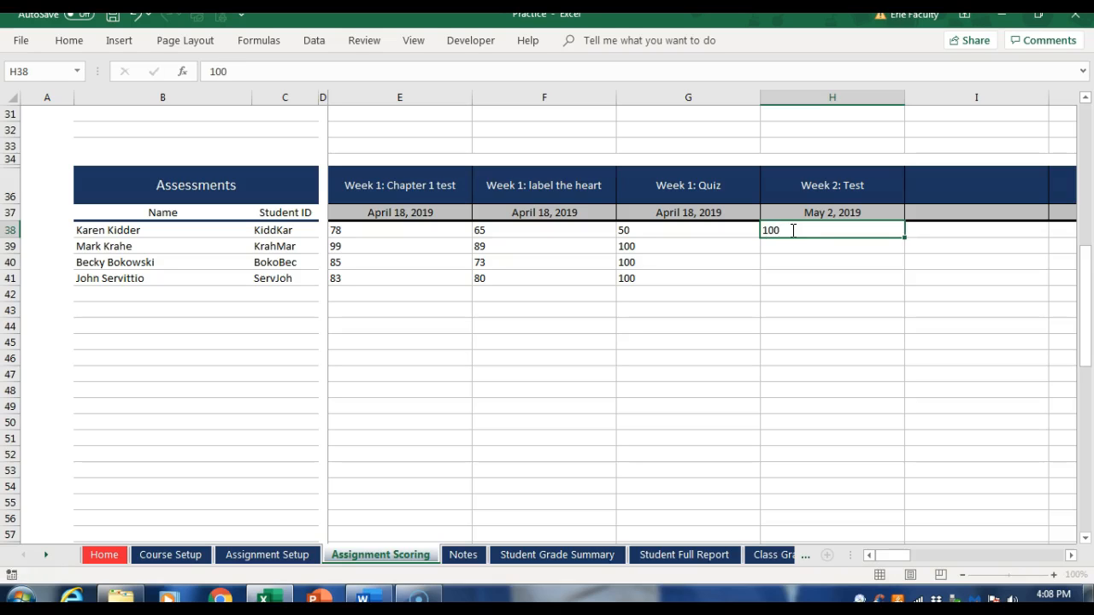
key("Return")
type("100")
key("Return")
type("95")
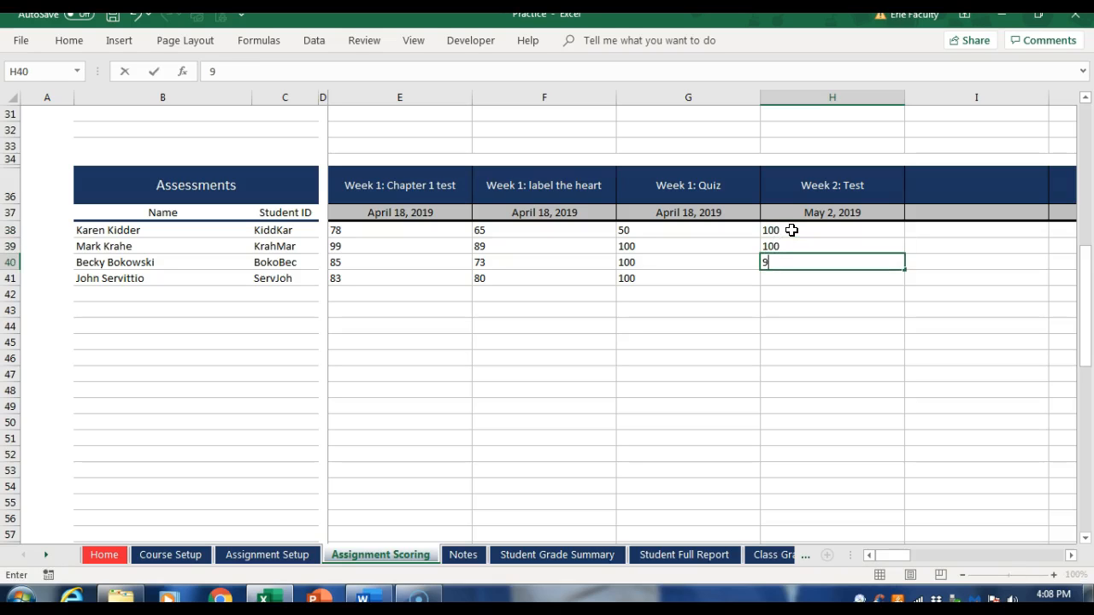
key("Return")
type("85")
key("Return")
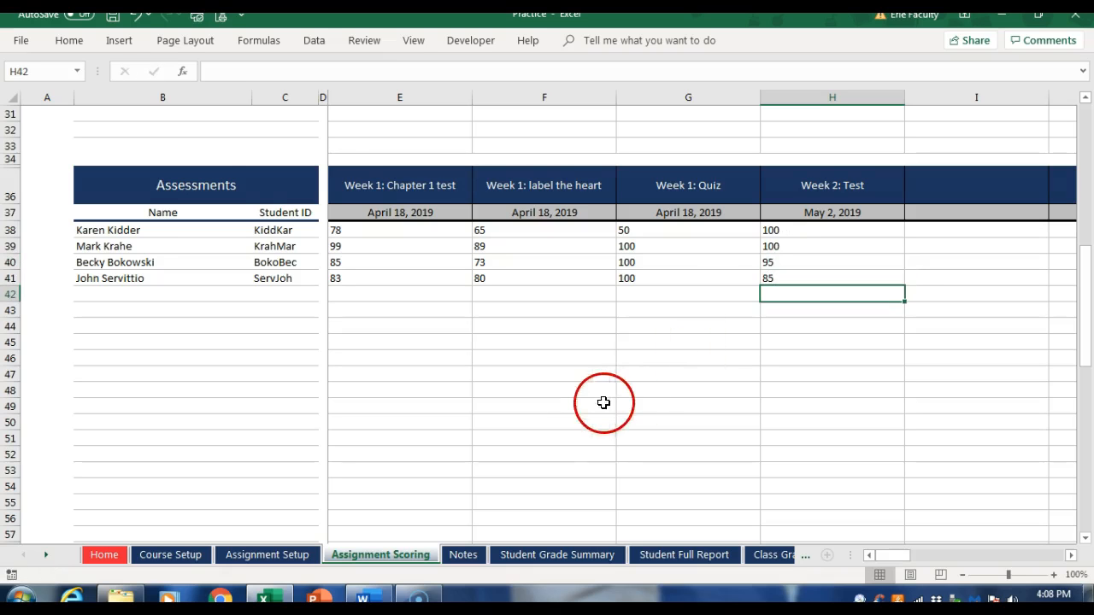
Step: Look over the Assignments scores and the Notes sheet, and return to the Home sheet
scroll(590, 394, "down", 7)
scroll(590, 394, "down", 2)
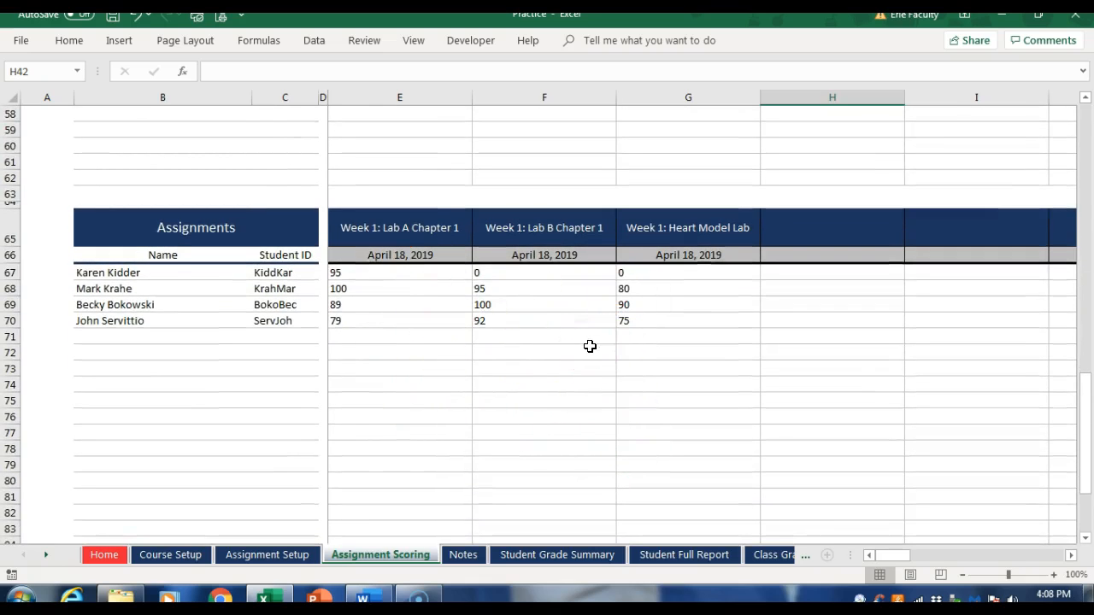
left_click(102, 554)
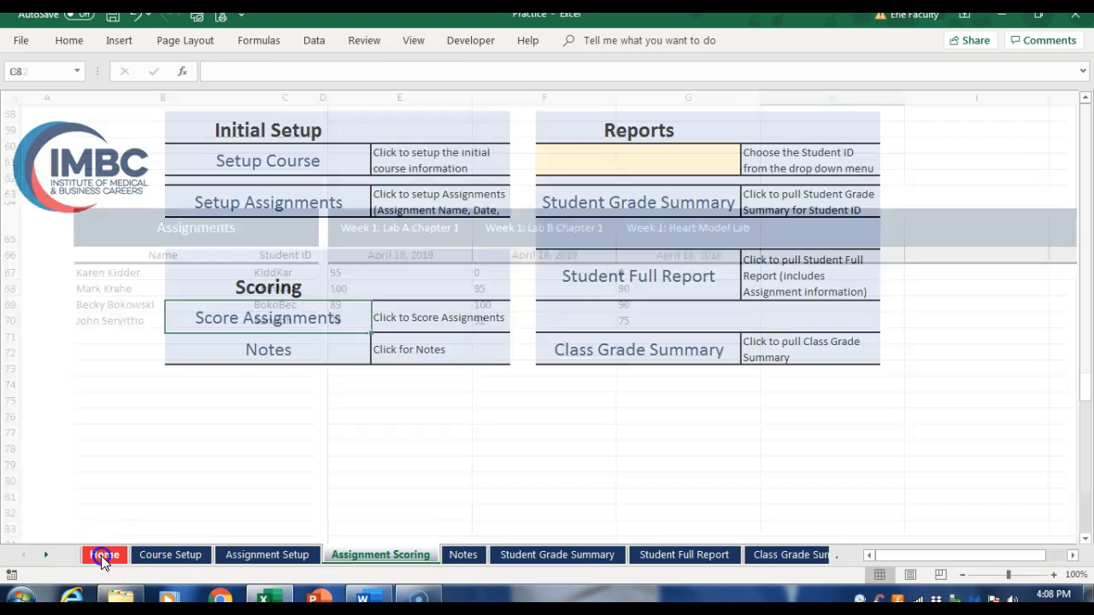
left_click(266, 347)
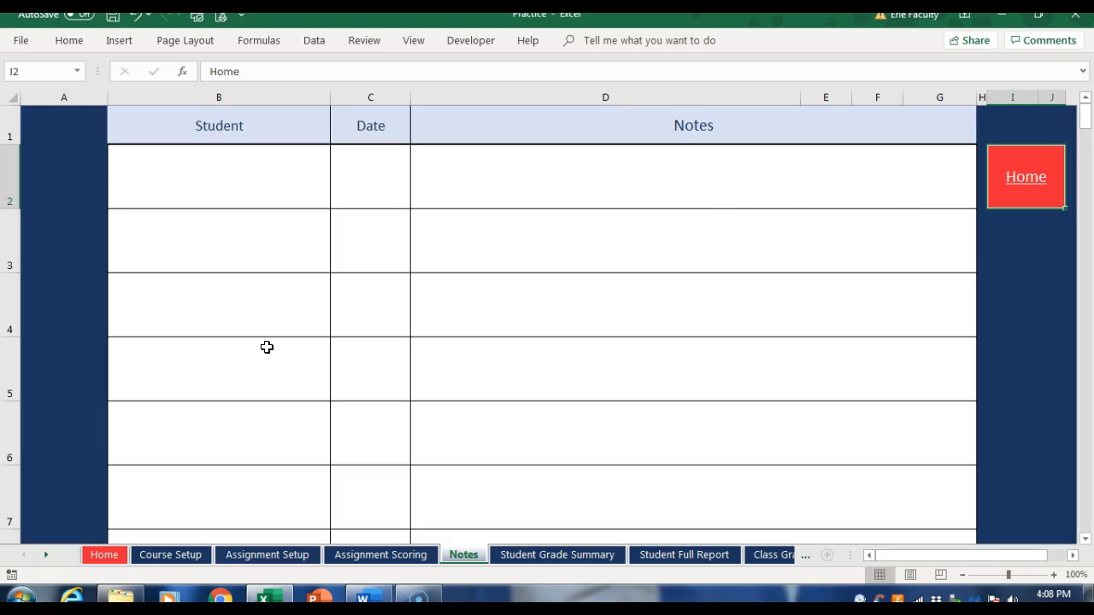
left_click(1027, 181)
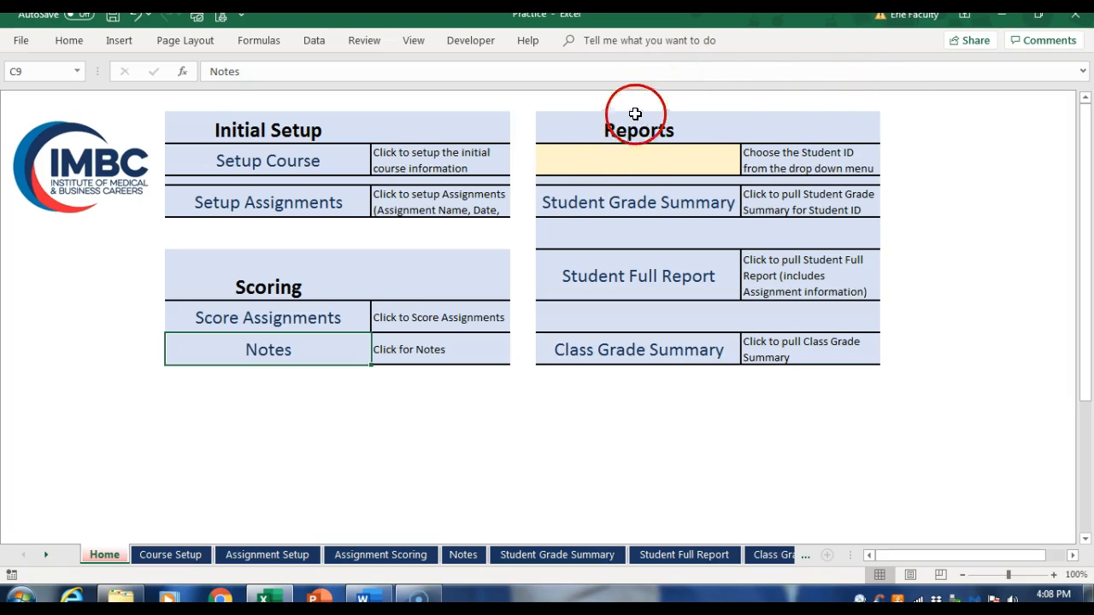
Step: Choose the first student's ID for the reports on the Home sheet
left_click(610, 159)
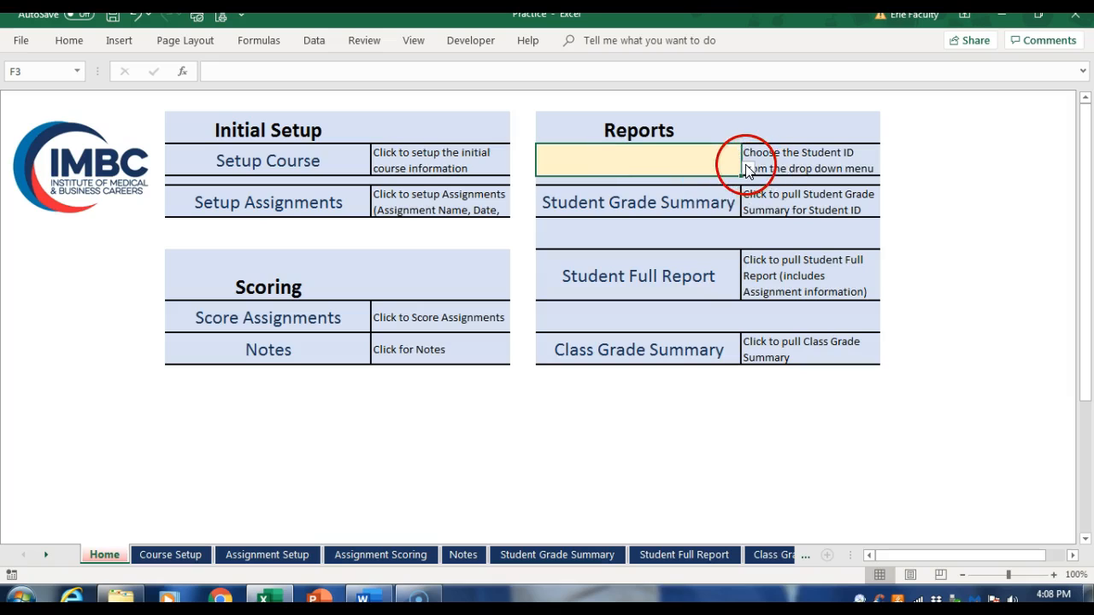
left_click(747, 168)
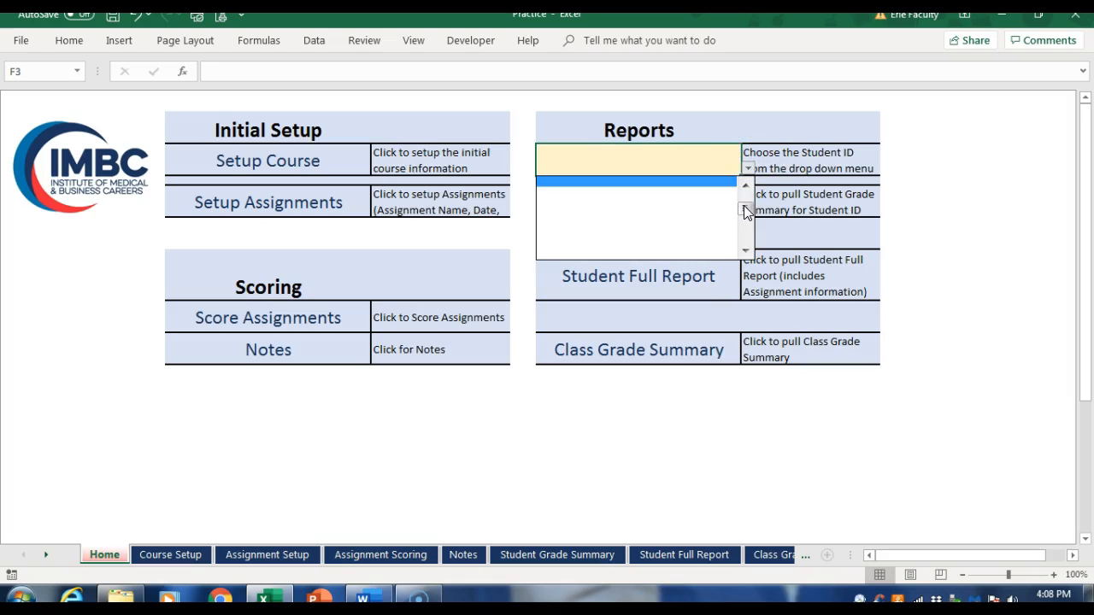
left_click_drag(746, 205, 744, 190)
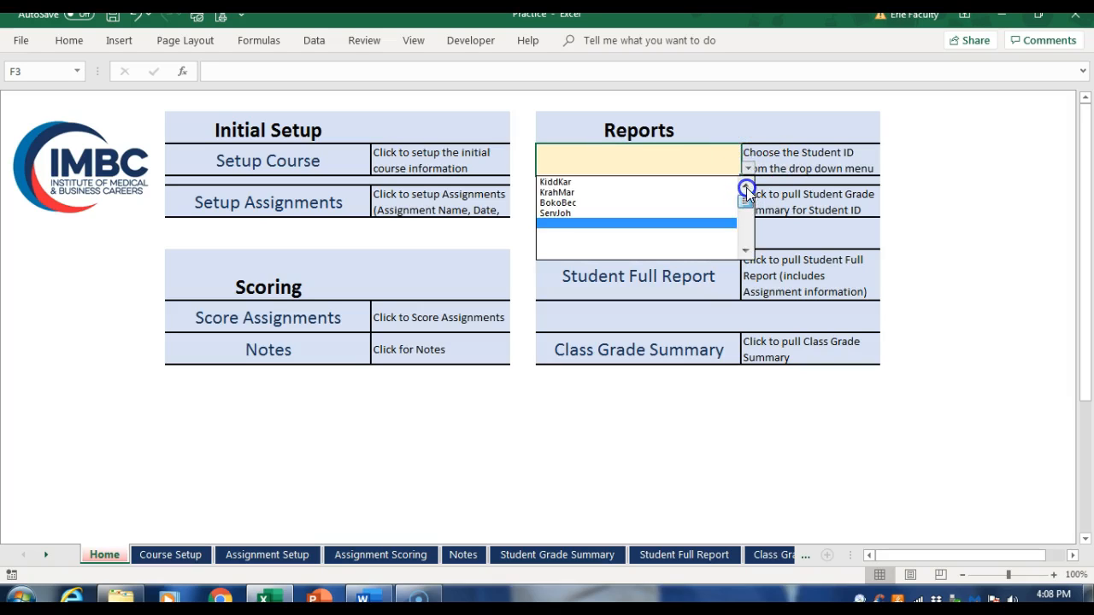
left_click(605, 182)
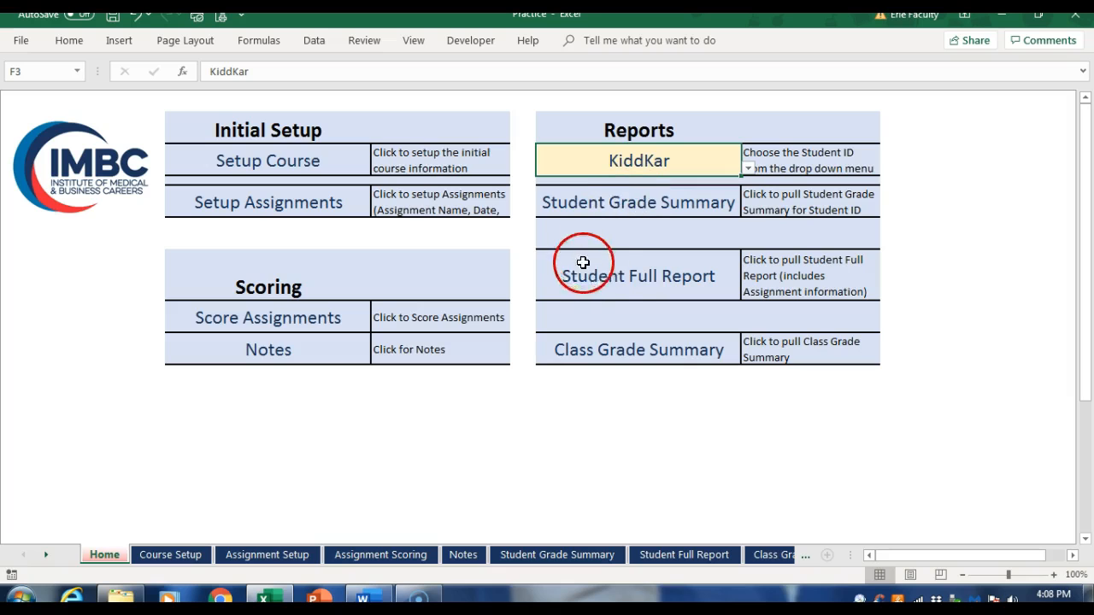
Step: View the selected student's Student Grade Summary and Student Full Report, returning to the Home sheet after each
left_click(611, 206)
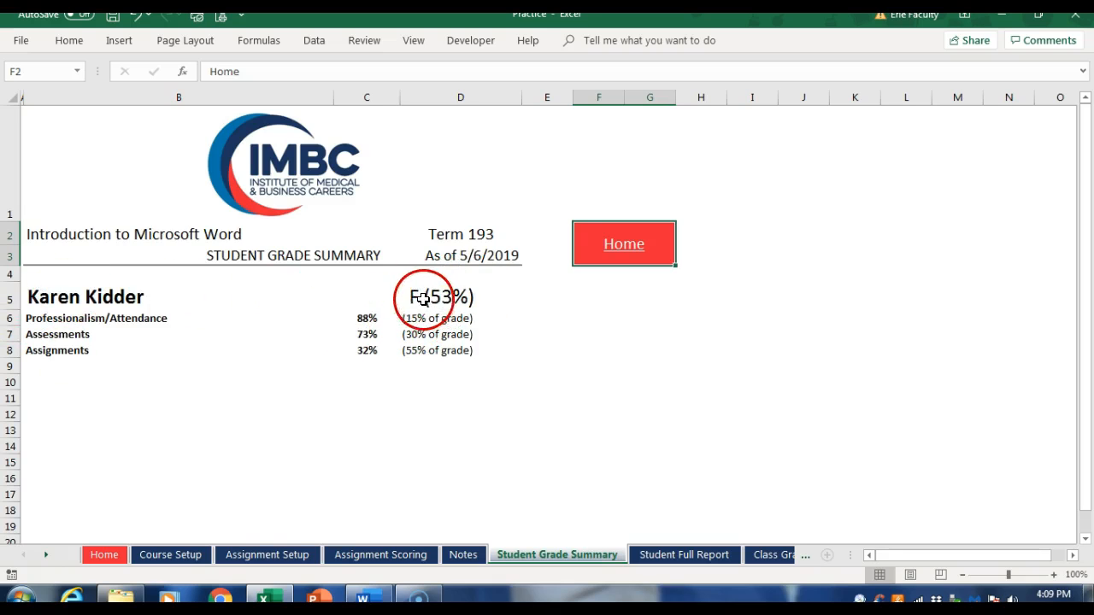
left_click(624, 250)
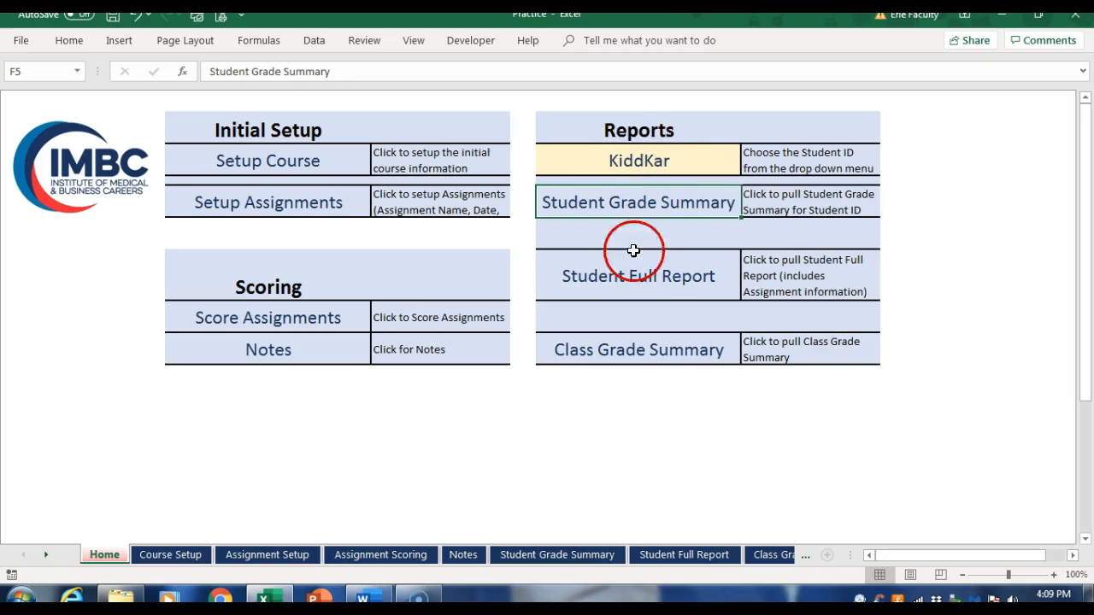
left_click(609, 285)
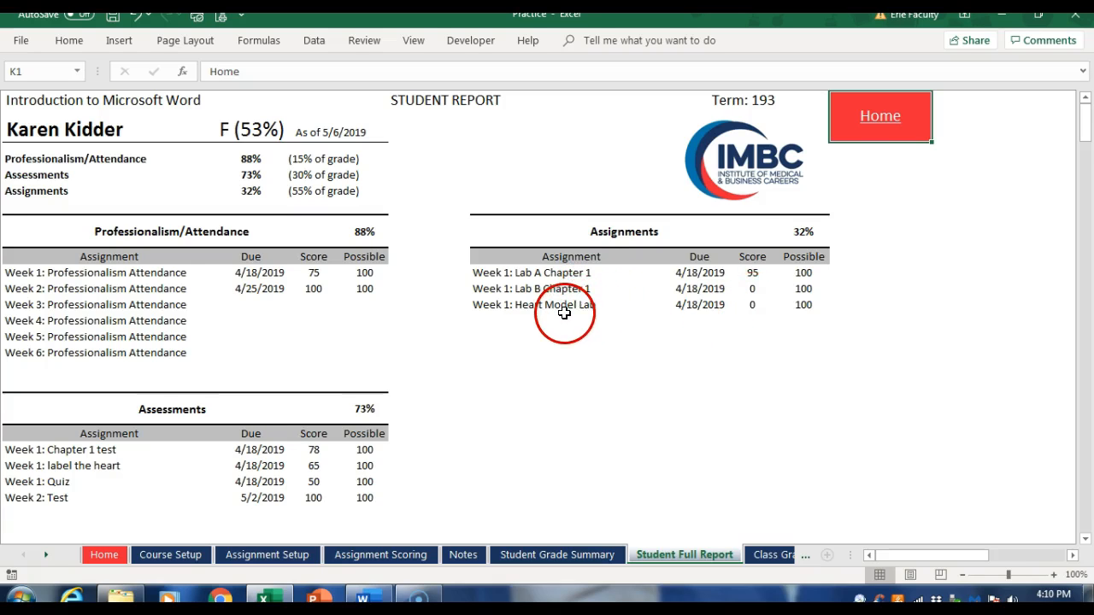
left_click(870, 120)
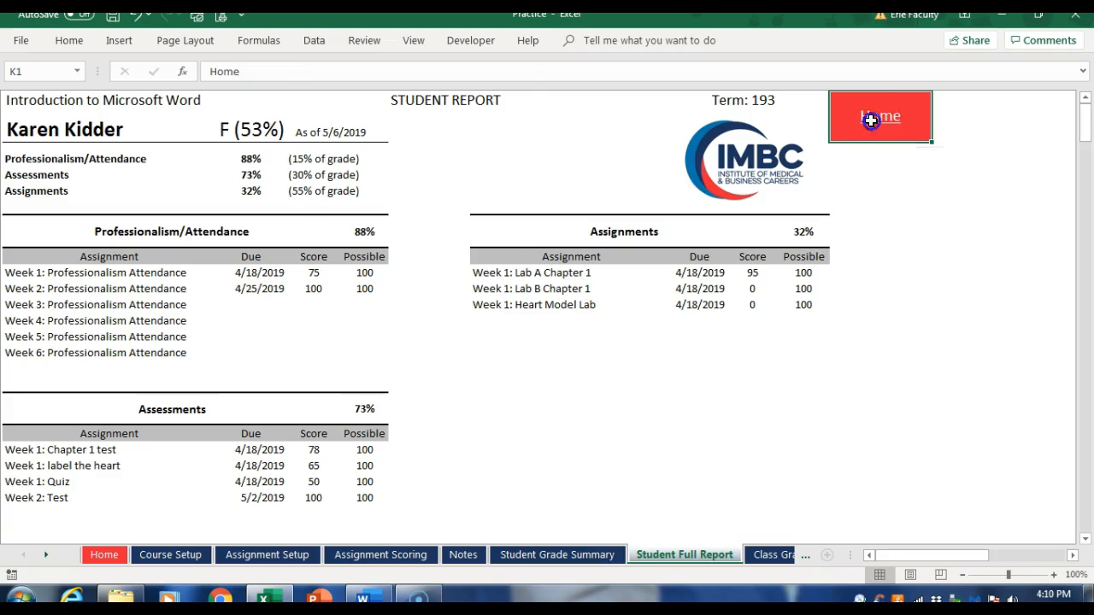
Step: On the Assignment Scoring sheet, set the first student's Week 1: Lab B Chapter 1 and Week 1: Heart Model Lab scores to 100
left_click(257, 324)
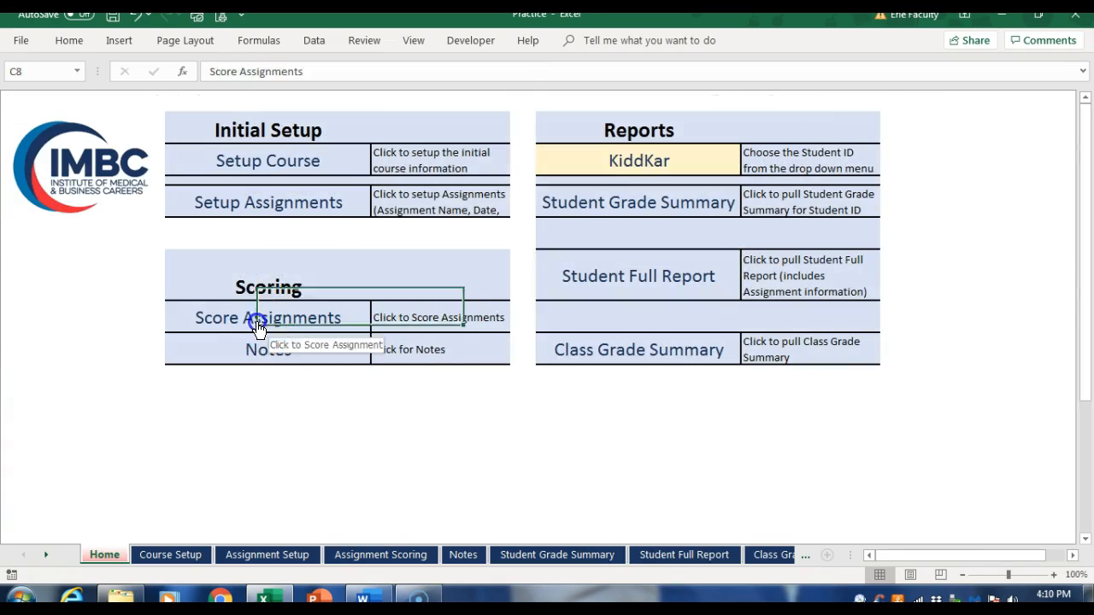
scroll(262, 350, "down", 4)
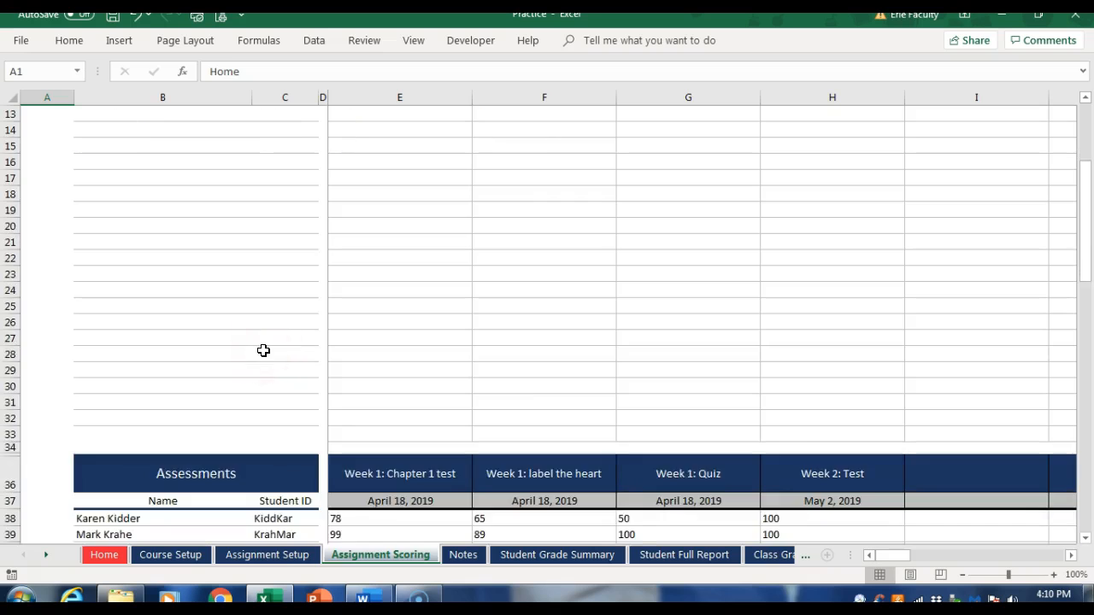
scroll(256, 359, "down", 3)
scroll(133, 372, "down", 9)
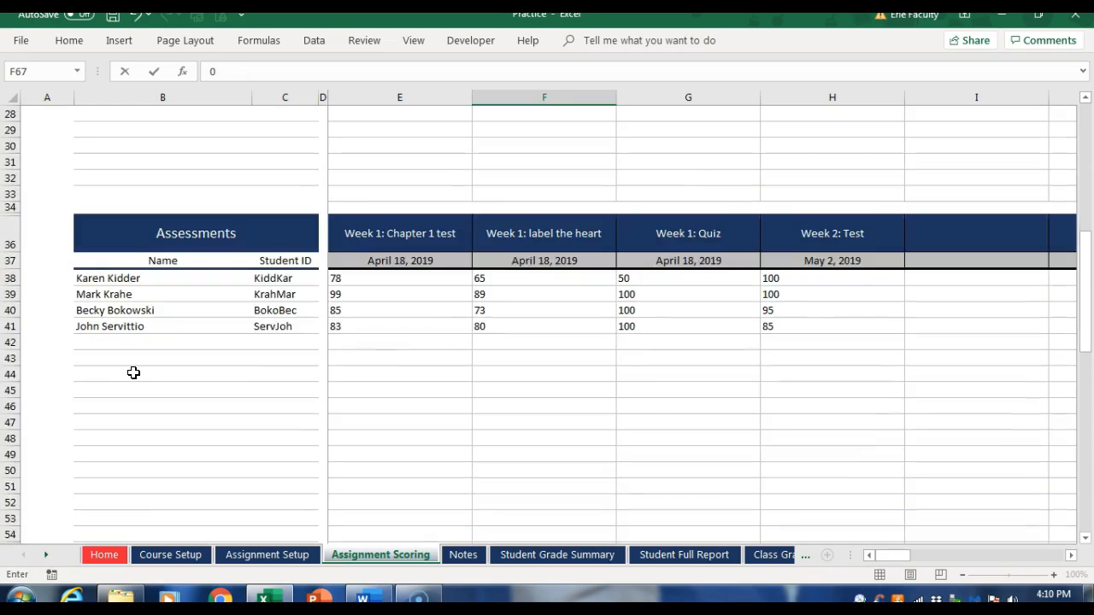
scroll(133, 373, "down", 7)
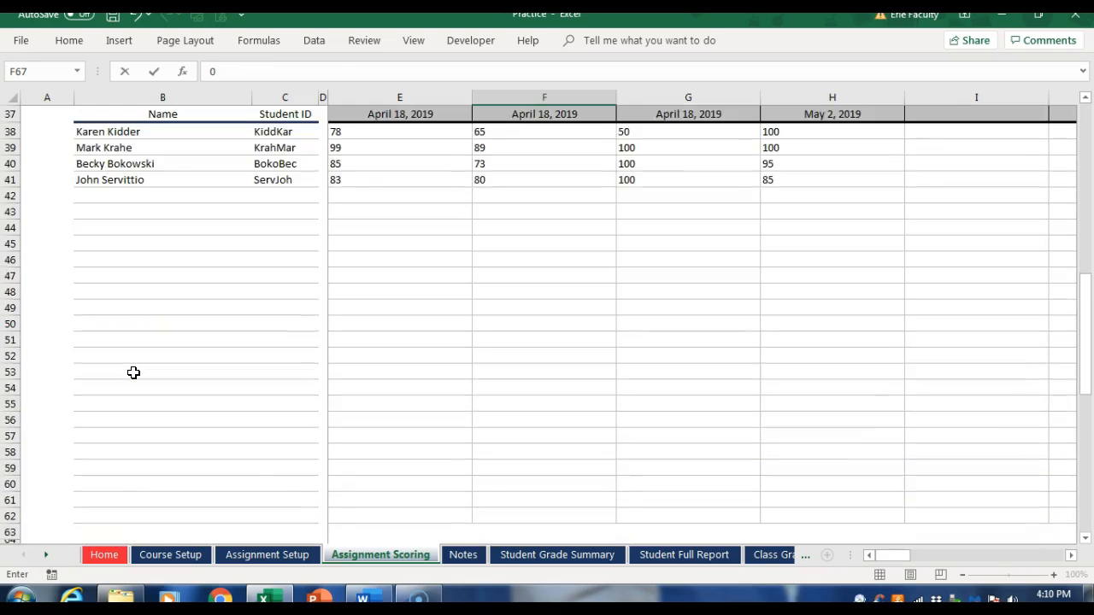
left_click(113, 413)
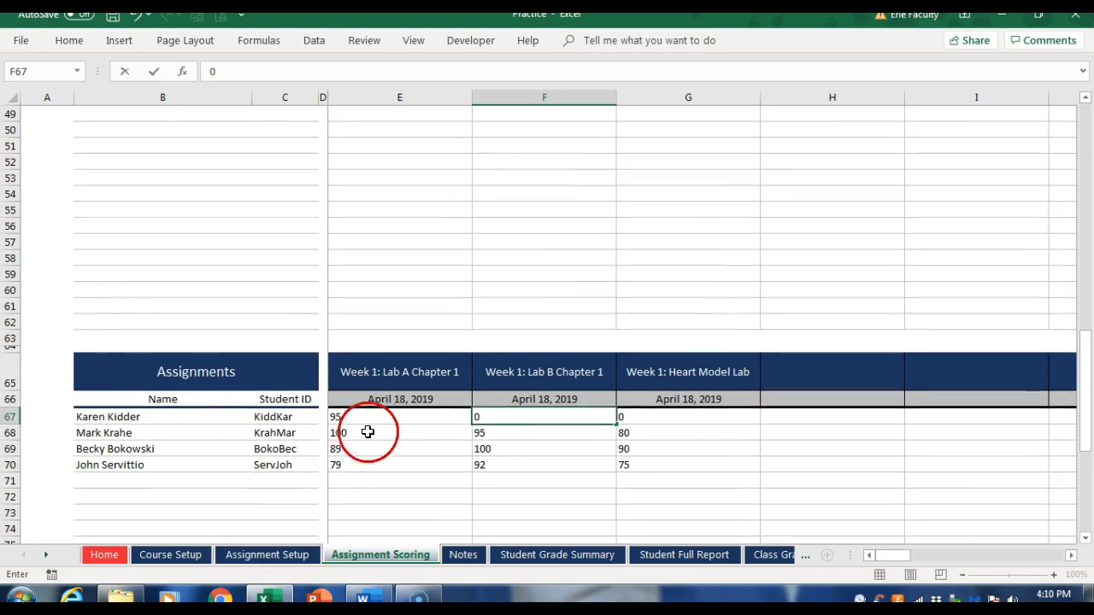
key("BackSpace")
type("100")
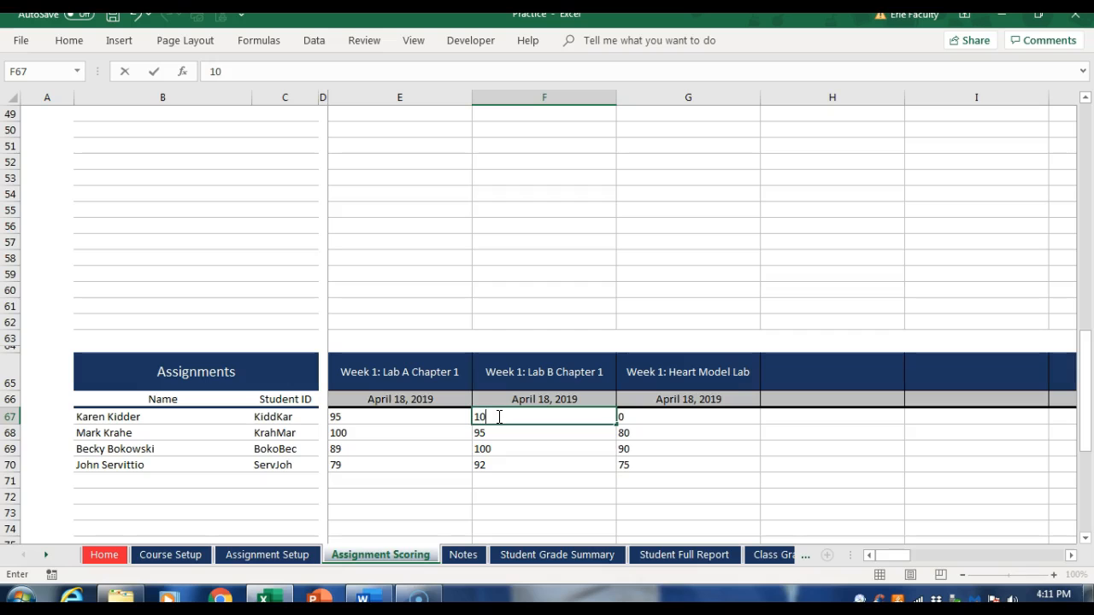
left_click(647, 417)
type("100")
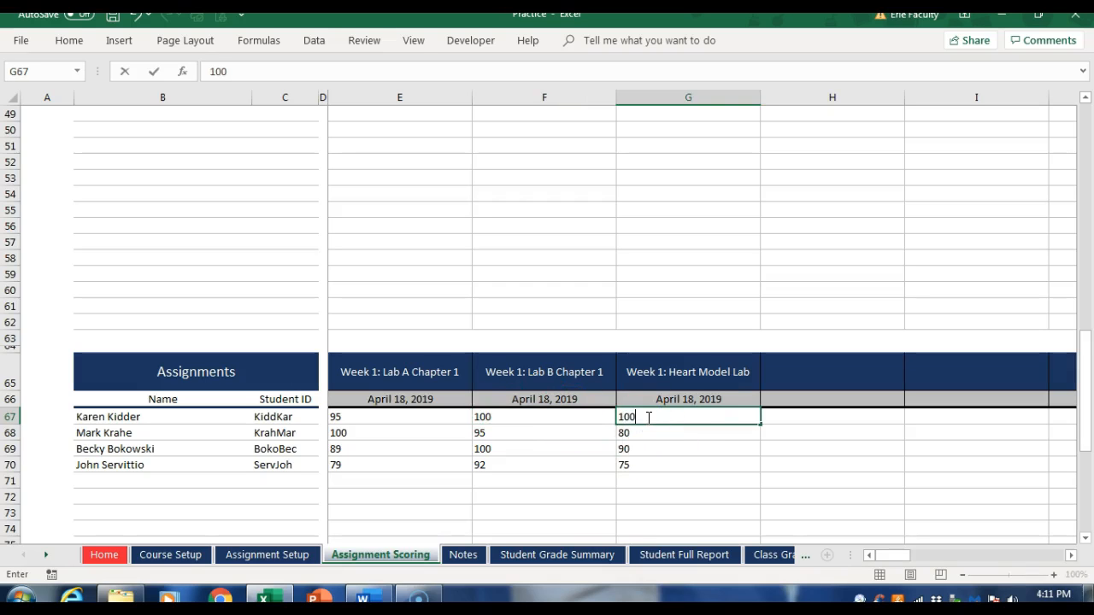
Step: View the first student's Student Full Report and the Class Grade Summary from the Home sheet, returning to Home after each
left_click(101, 554)
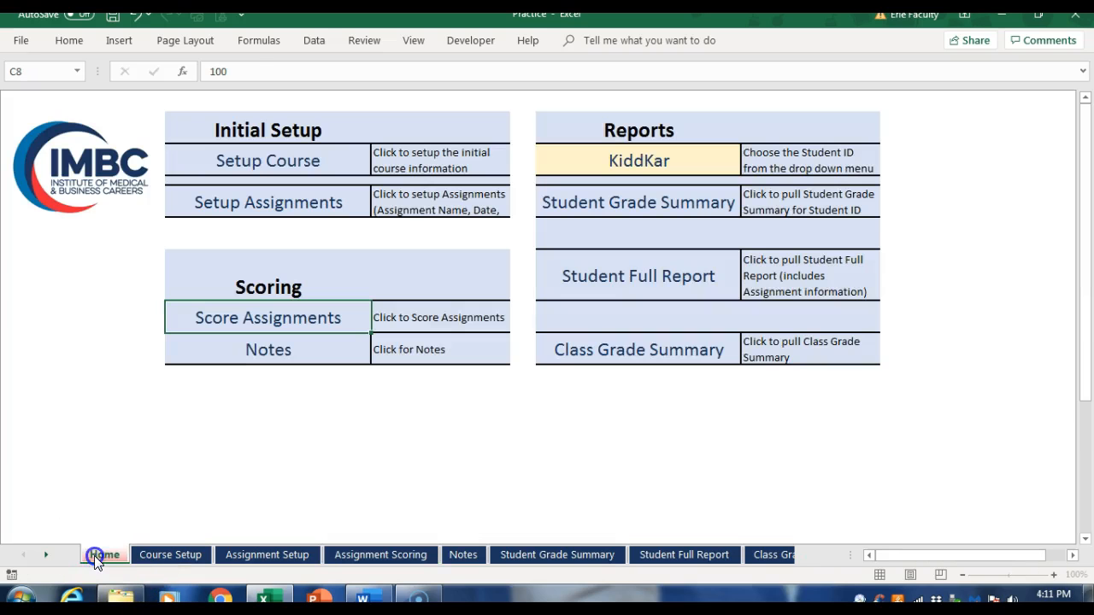
left_click(577, 282)
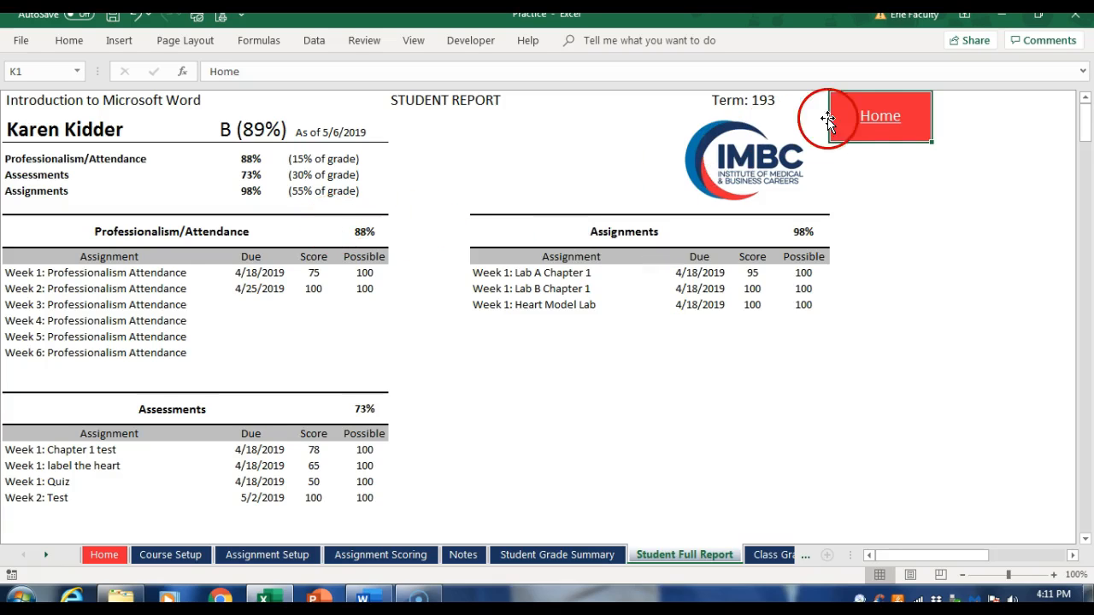
left_click(873, 125)
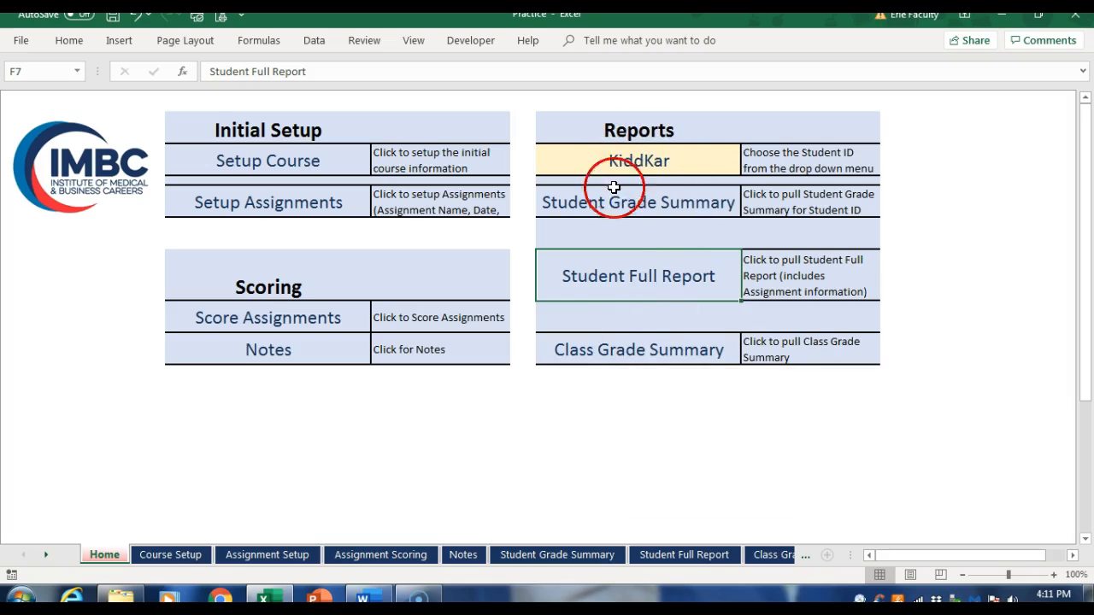
left_click(634, 353)
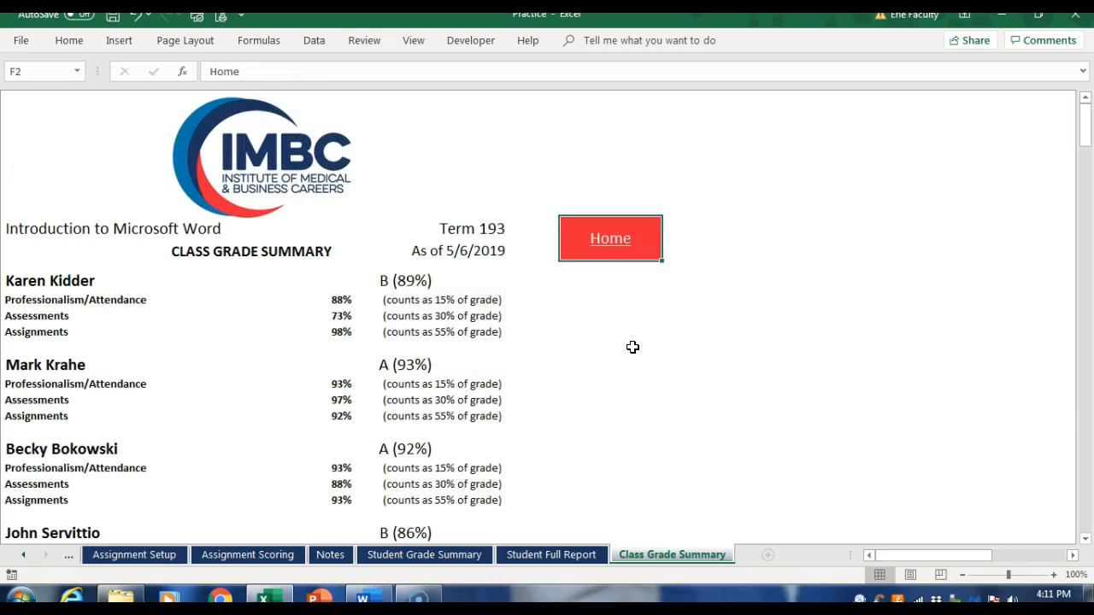
left_click(615, 242)
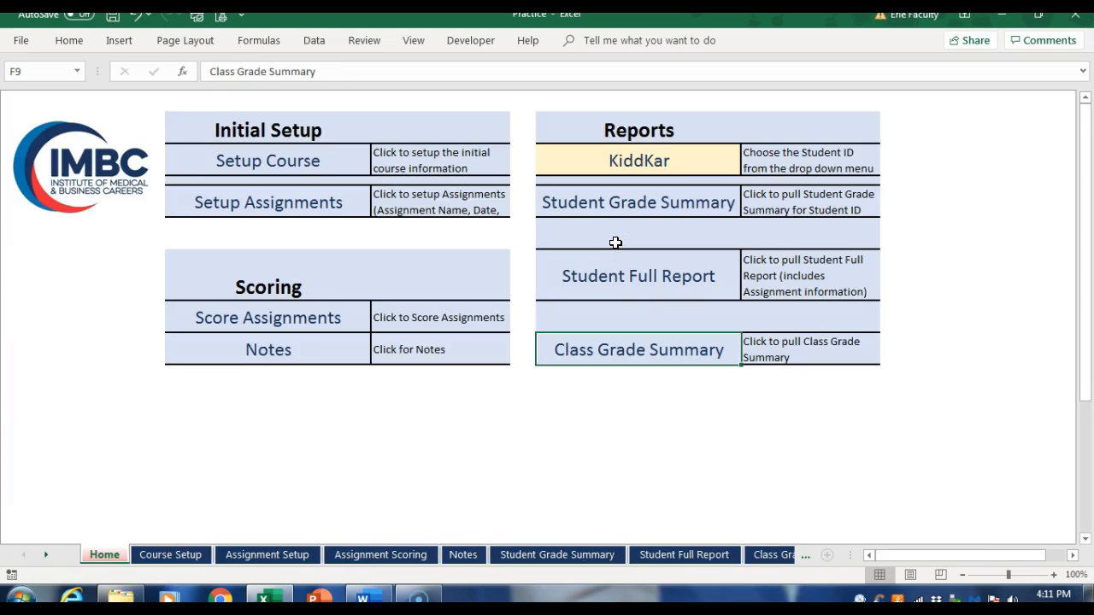